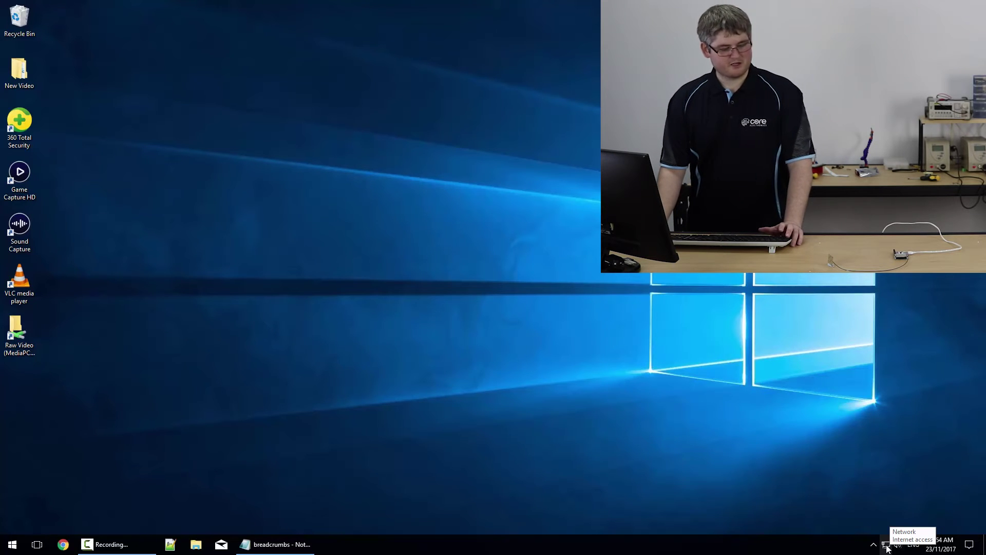
- Join the Omega-AFD3 Wi-Fi network with its security key, then dismiss the network list
left_click(887, 547)
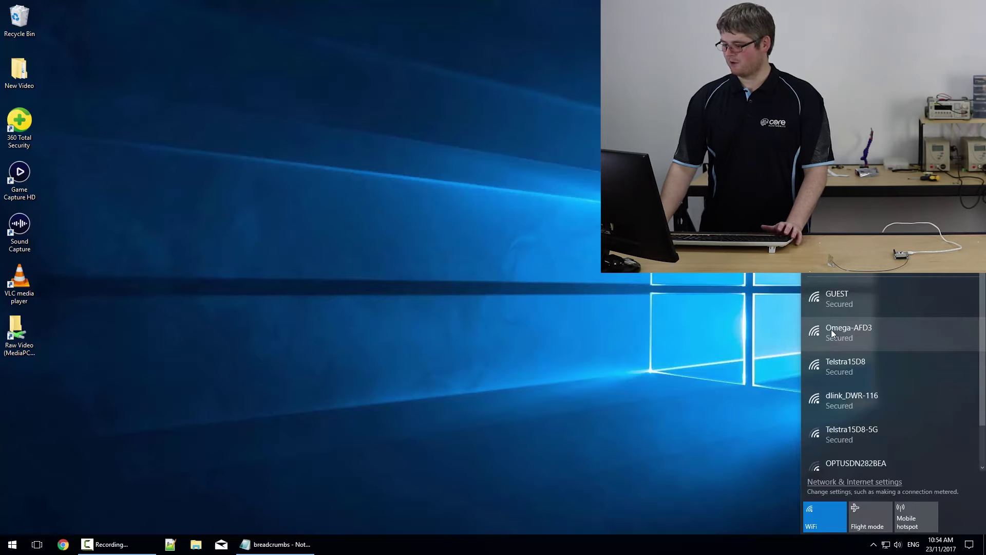
left_click(857, 331)
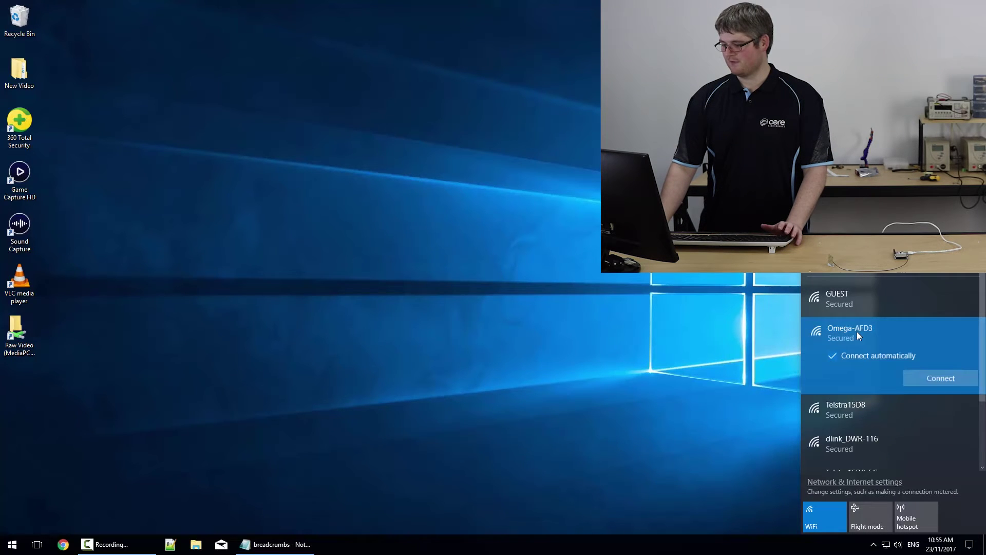
left_click(922, 379)
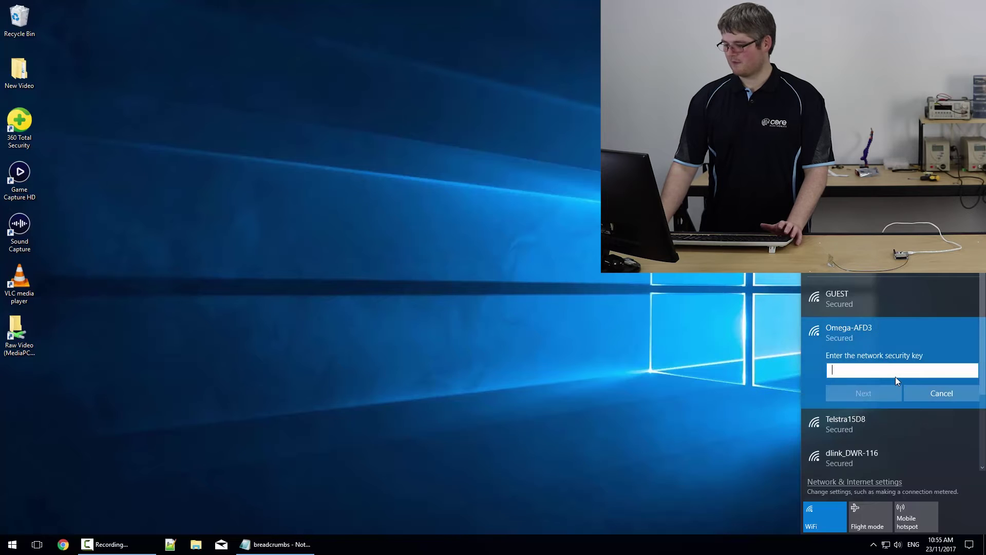
type("•••••")
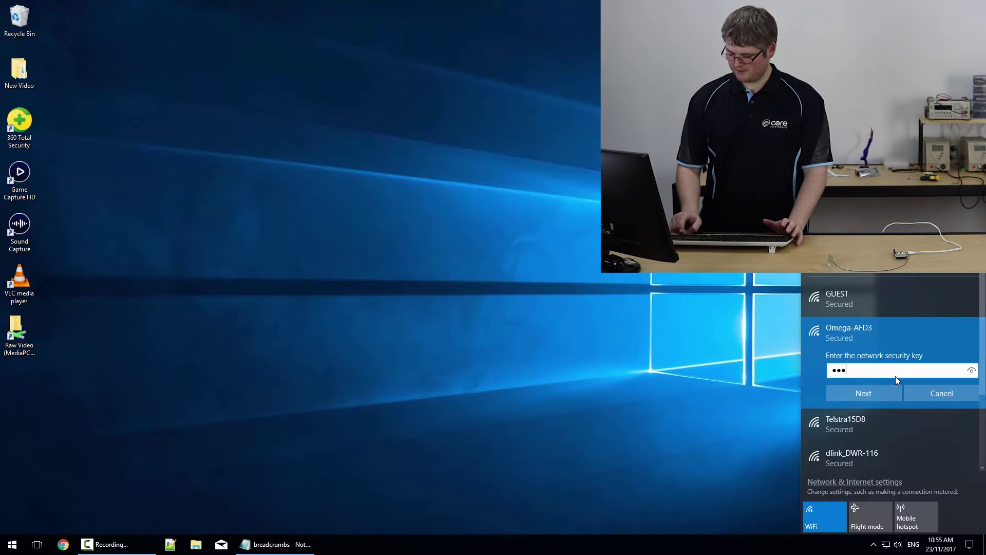
type("••")
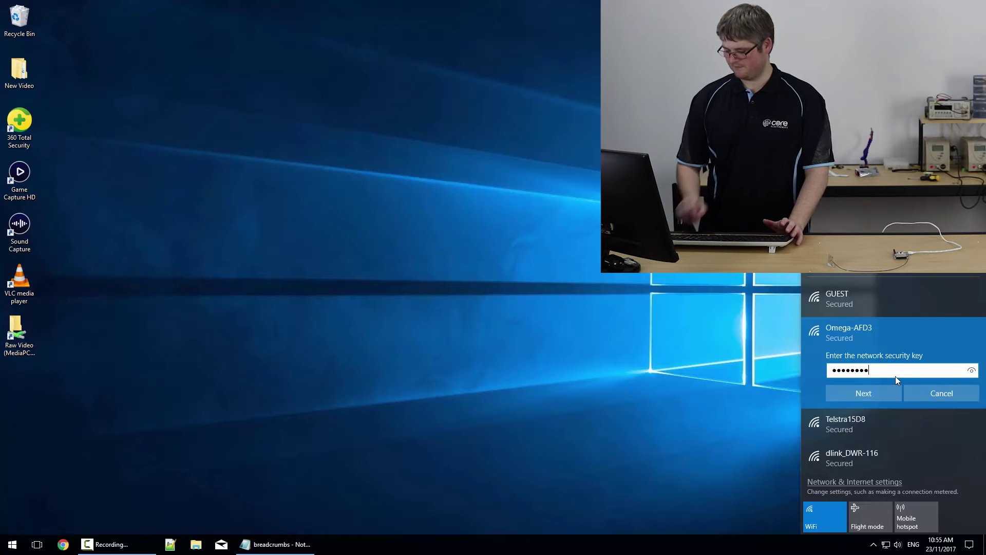
key("Return")
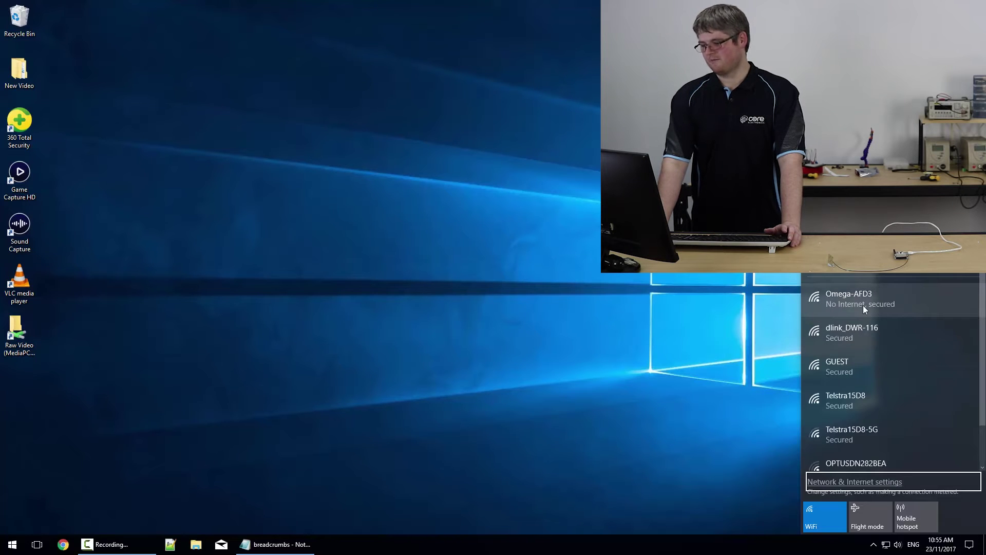
left_click(769, 294)
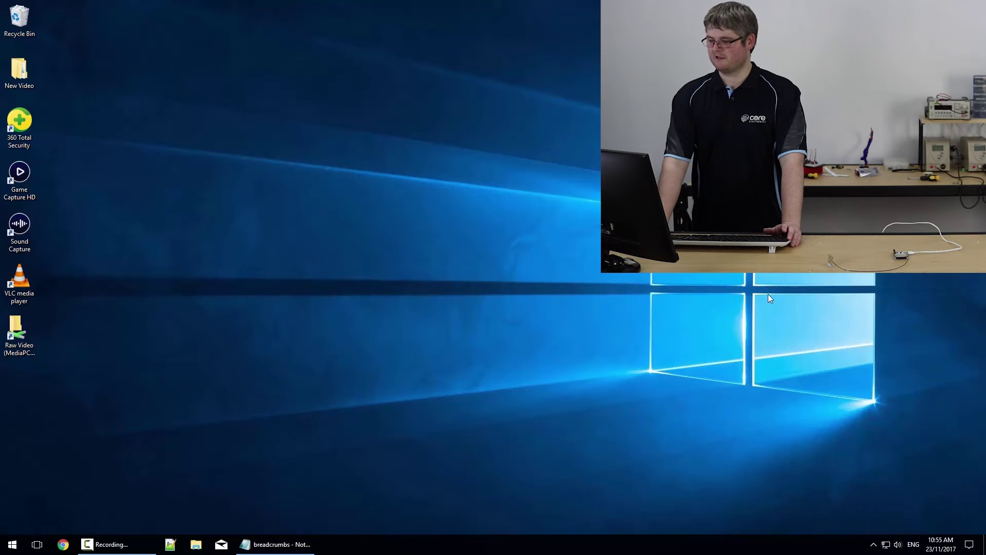
- Launch Chrome and try loading omega-afd3.local
left_click(64, 547)
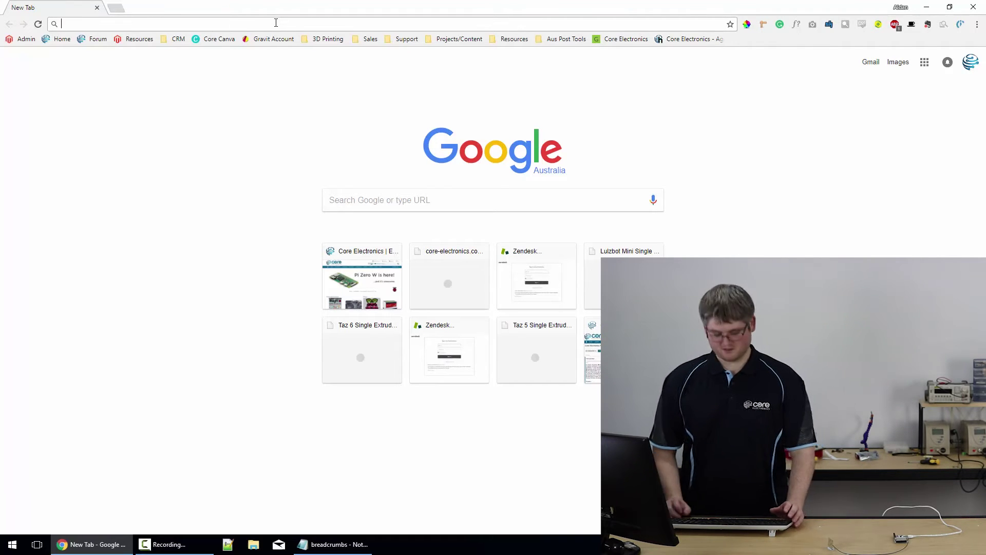
type("ht")
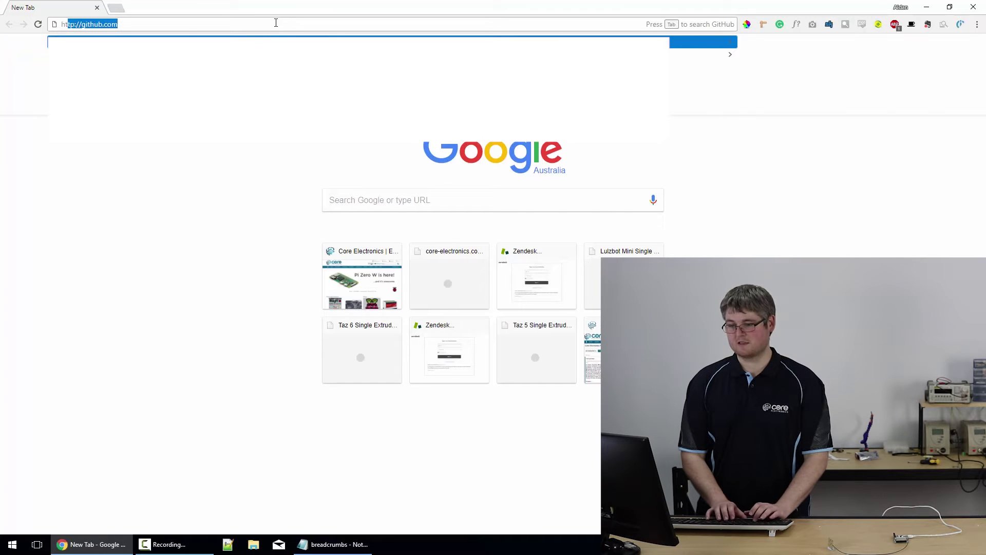
type("tp:/")
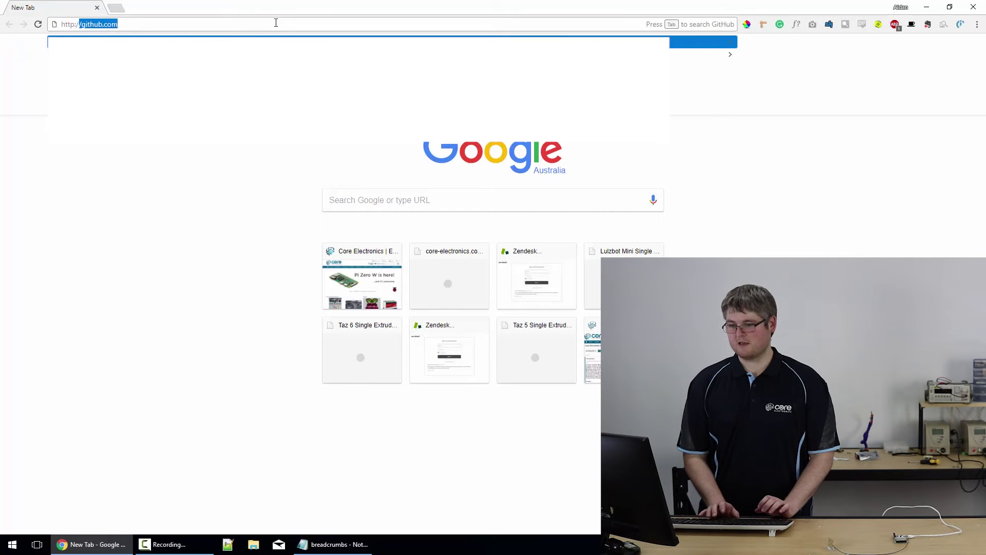
type("/omega")
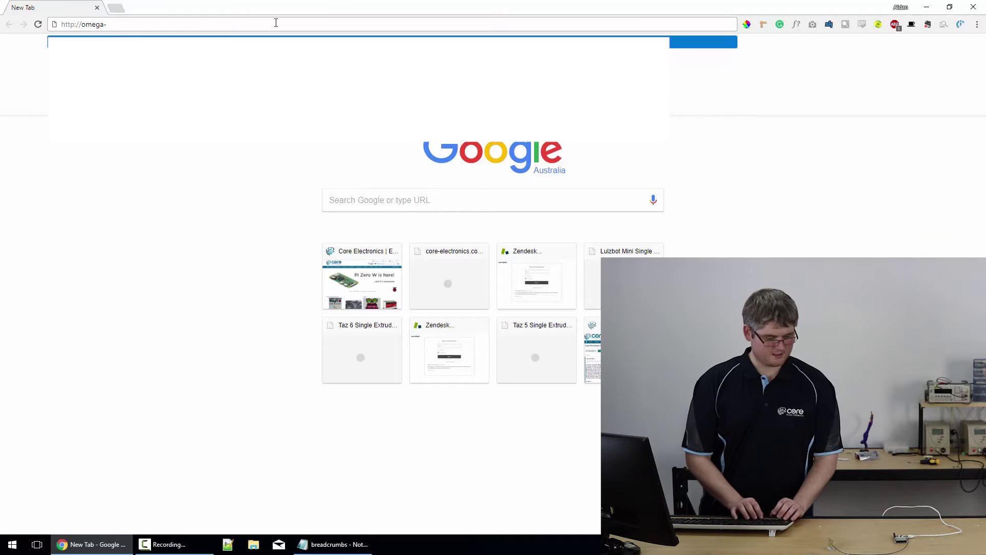
type("-AFD")
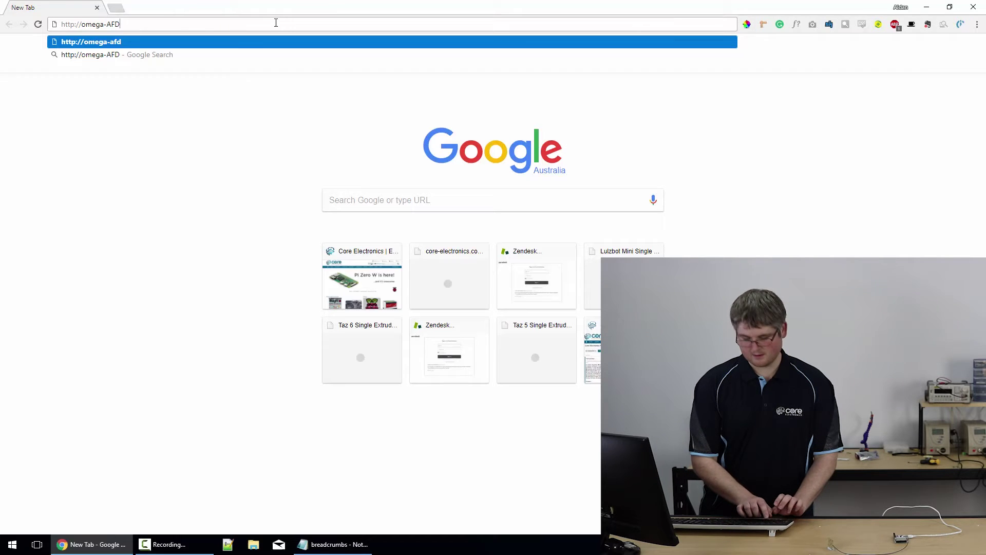
type("3")
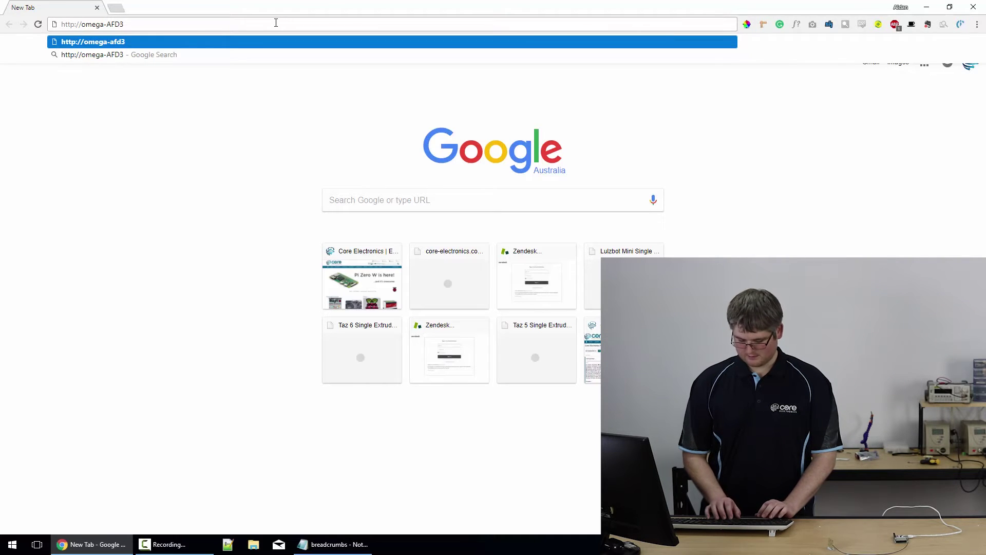
type(".local")
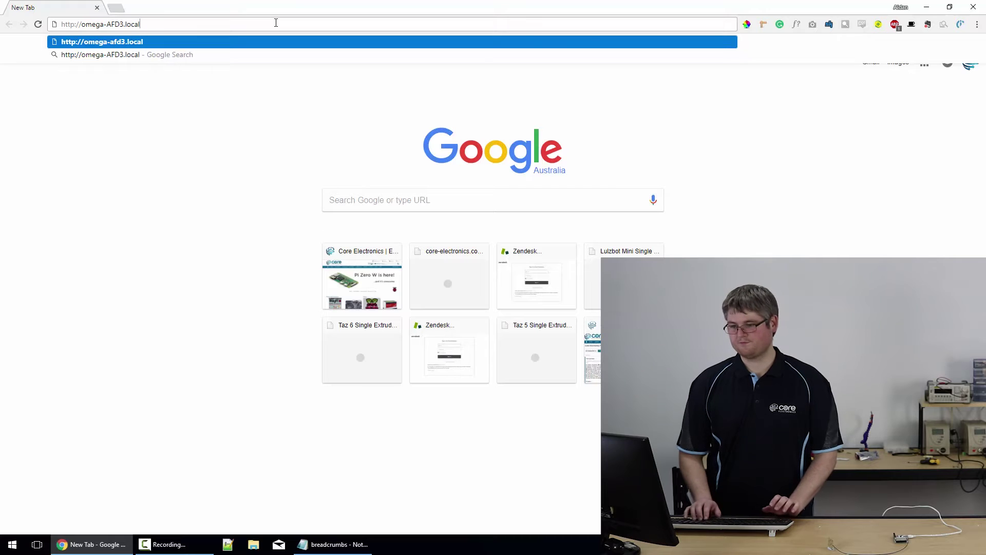
key("Return")
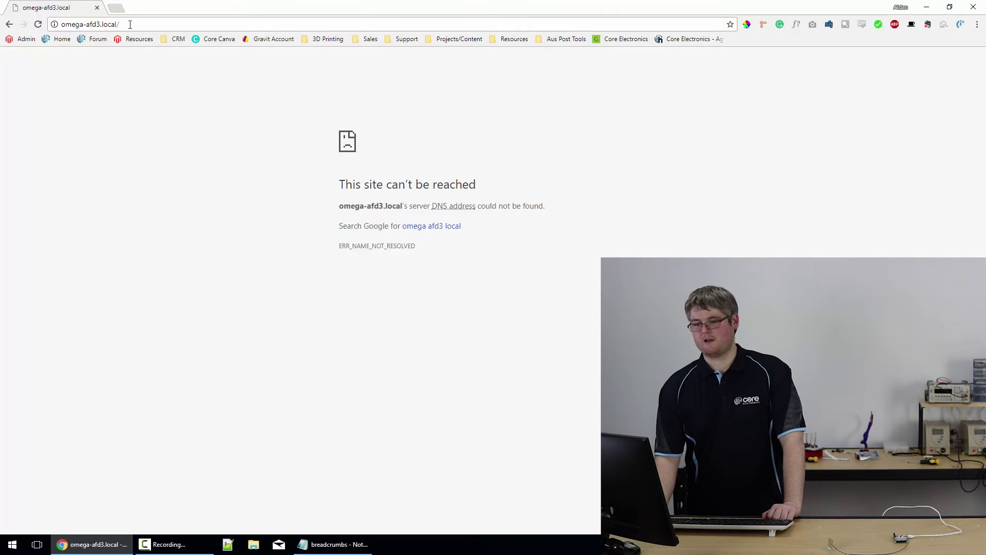
- Replace the failed address with 192.168.3.1 to reach the Setup Wizard welcome page
left_click(65, 25)
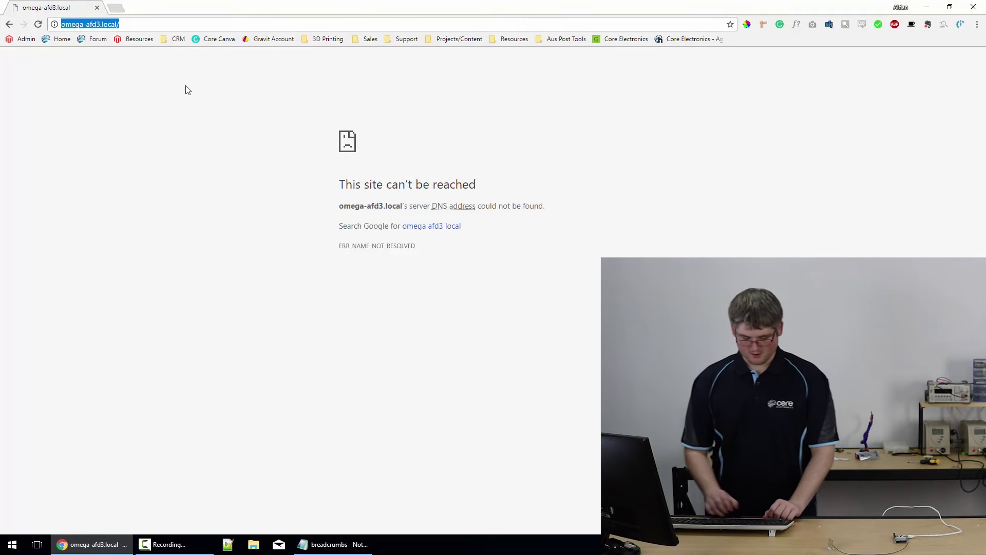
type("192.16")
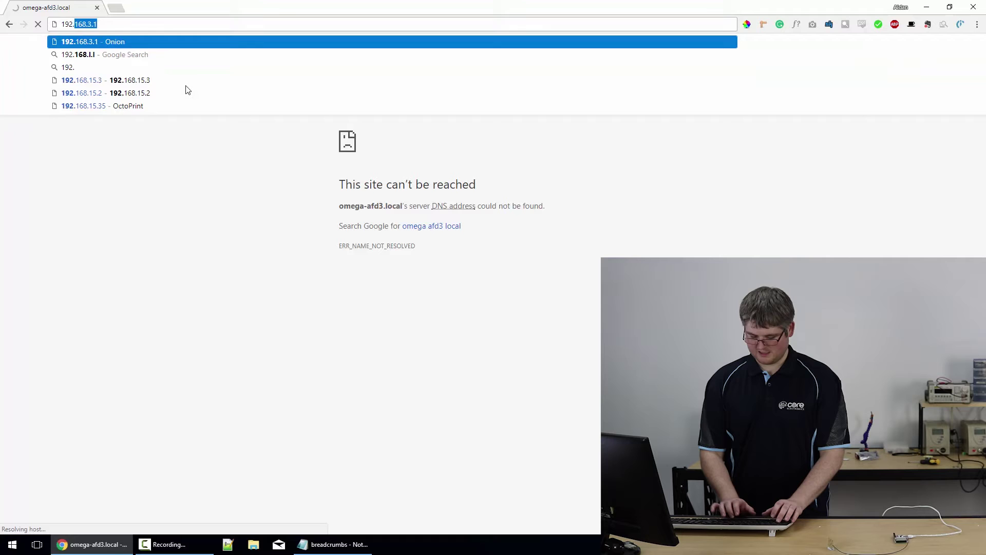
type("8.3.")
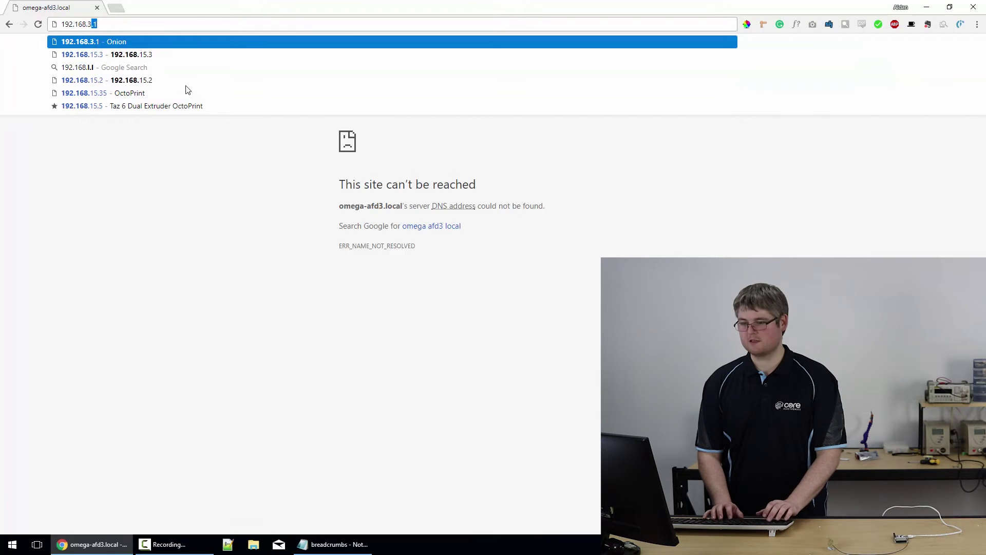
type("1")
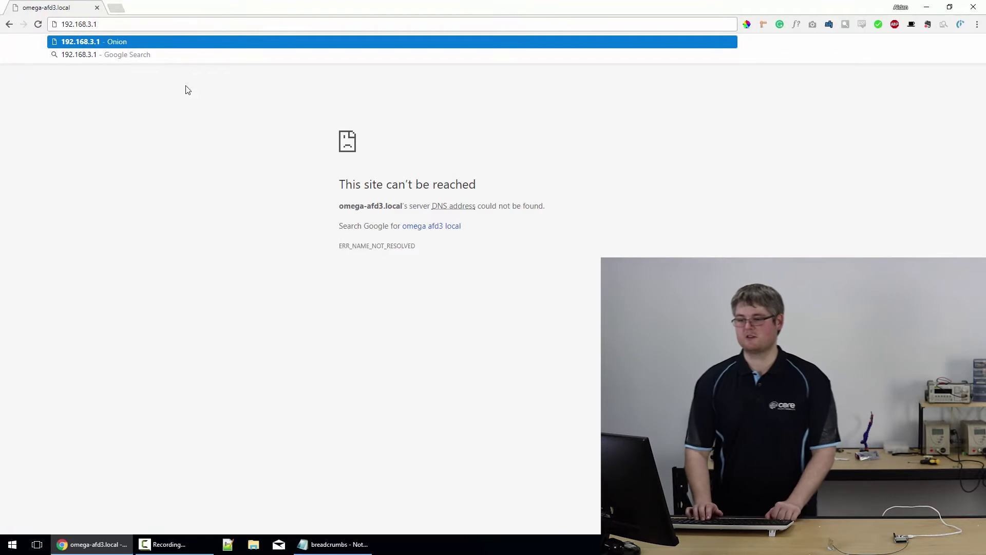
key("Return")
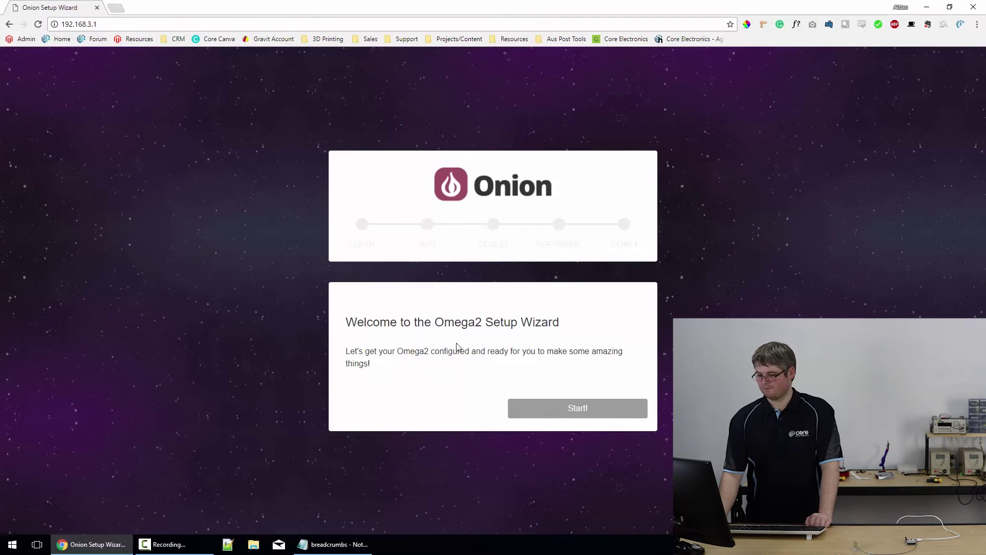
- Start the Omega2 Setup Wizard and log in with the device's username and password
left_click(570, 411)
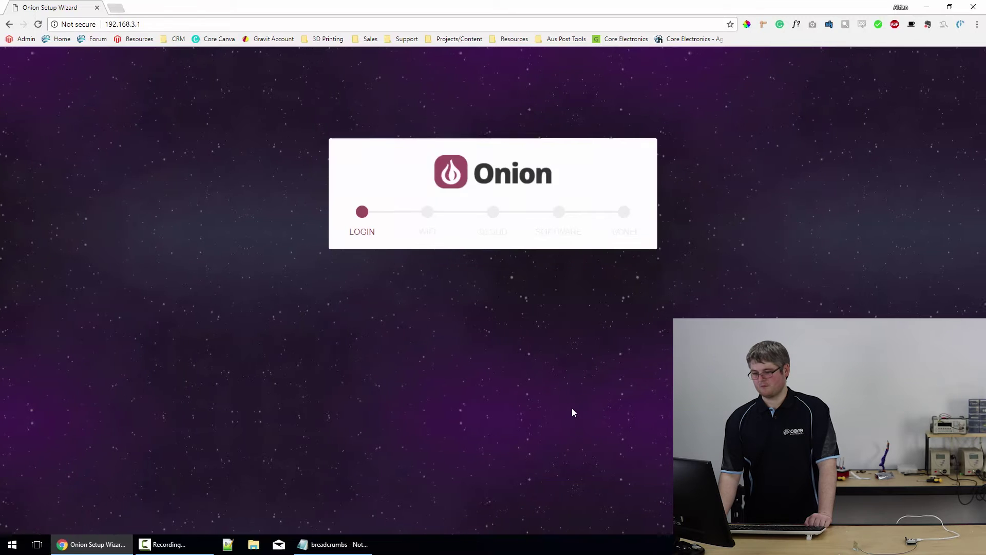
left_click(496, 327)
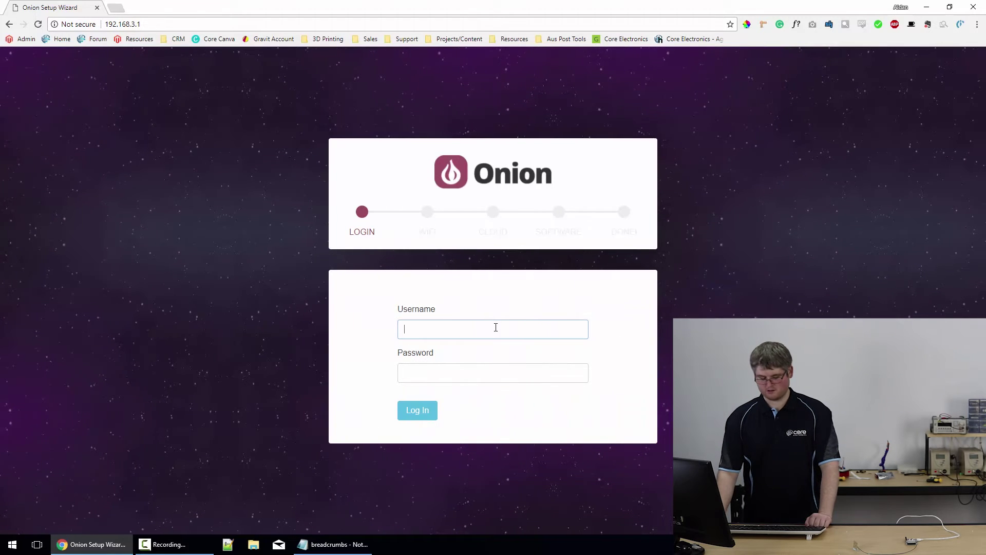
type("root")
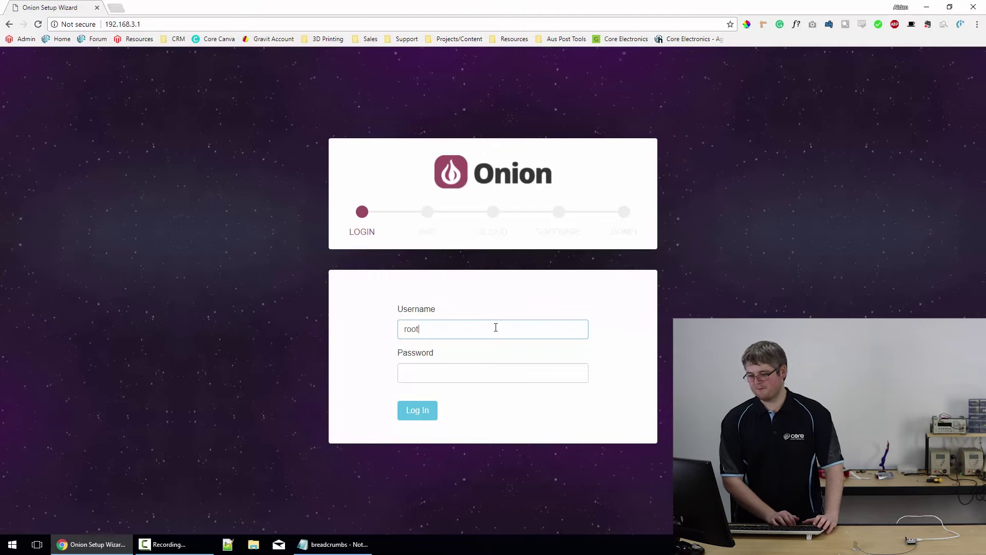
key("Tab")
type("o")
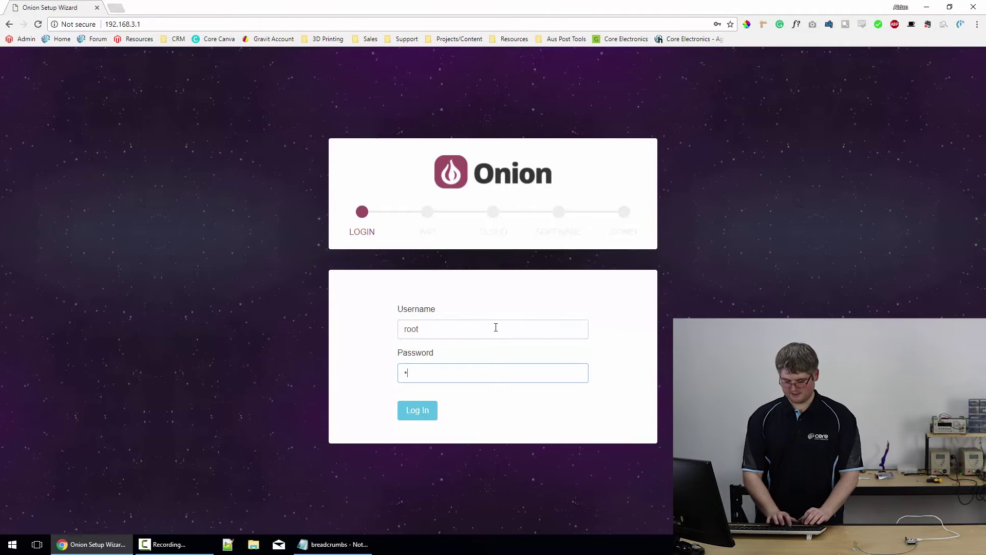
type("nioneer")
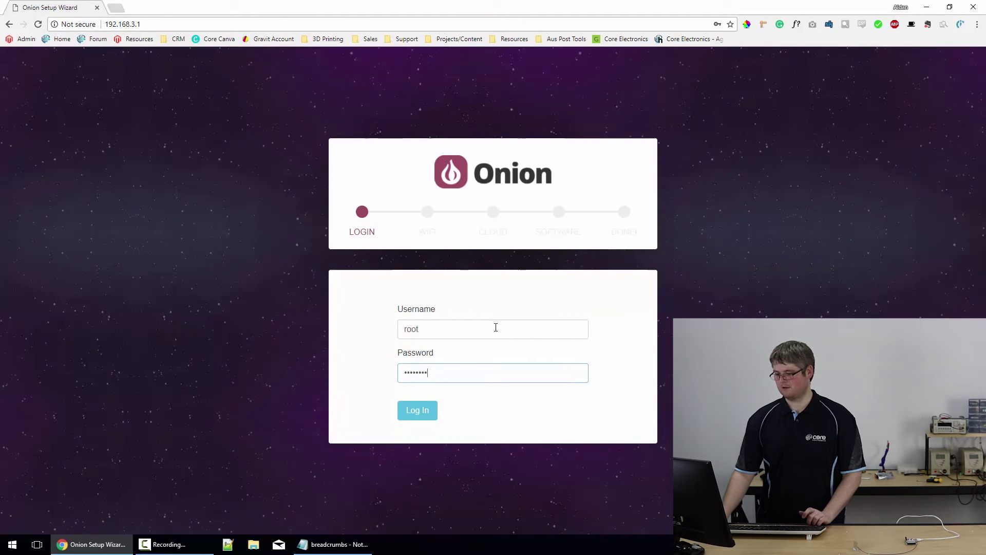
left_click(421, 415)
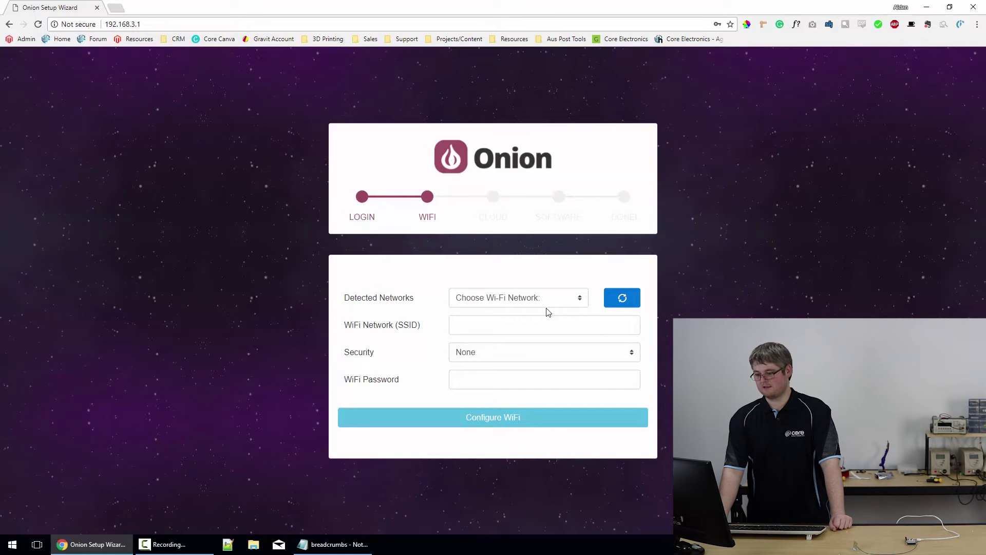
- Choose the GUEST network, enter its WPA2 password, and configure the Omega's Wi-Fi
left_click(586, 296)
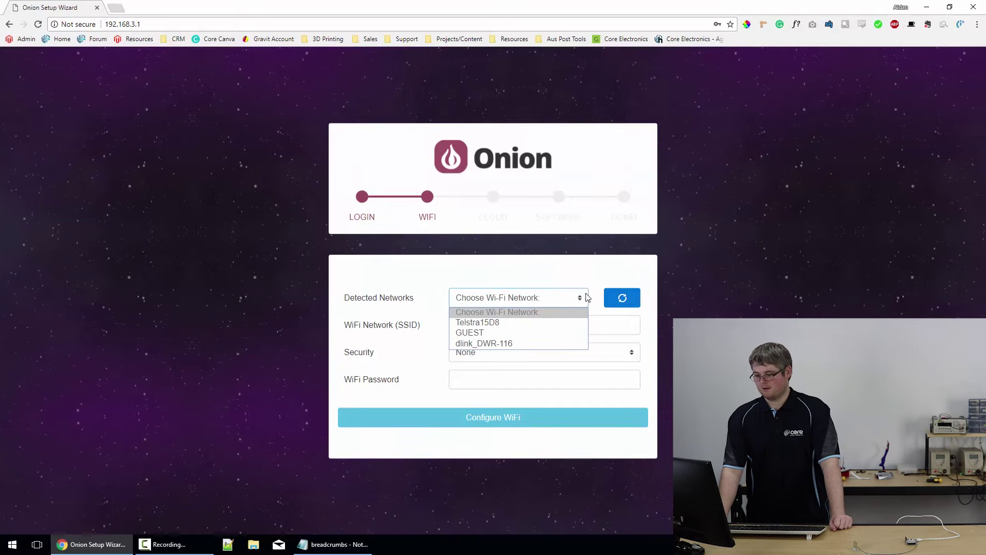
left_click(489, 334)
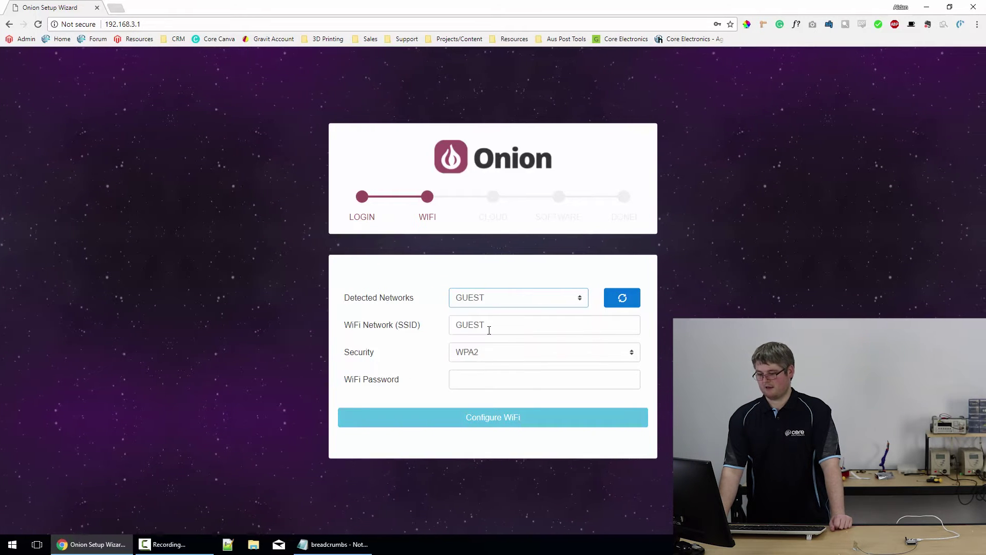
left_click(471, 376)
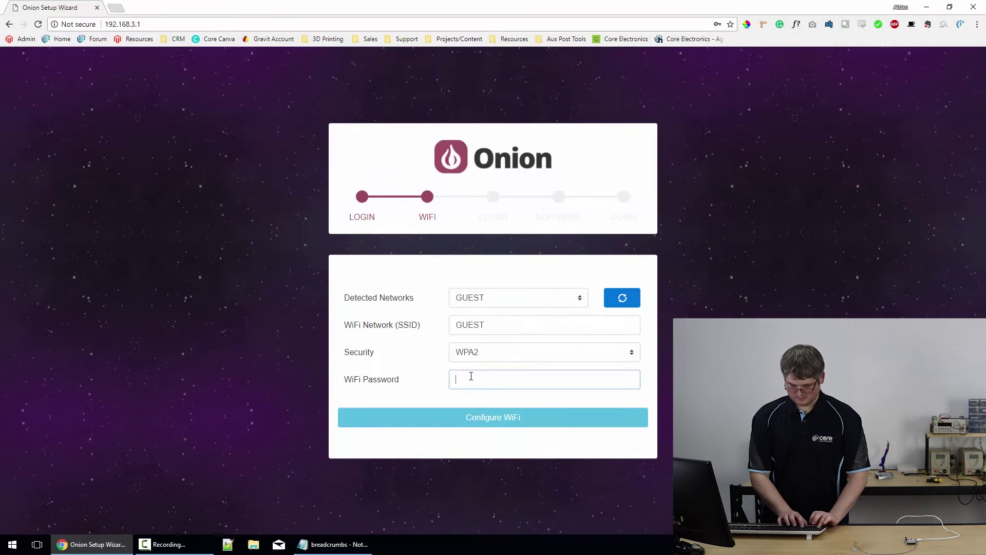
type("•••••")
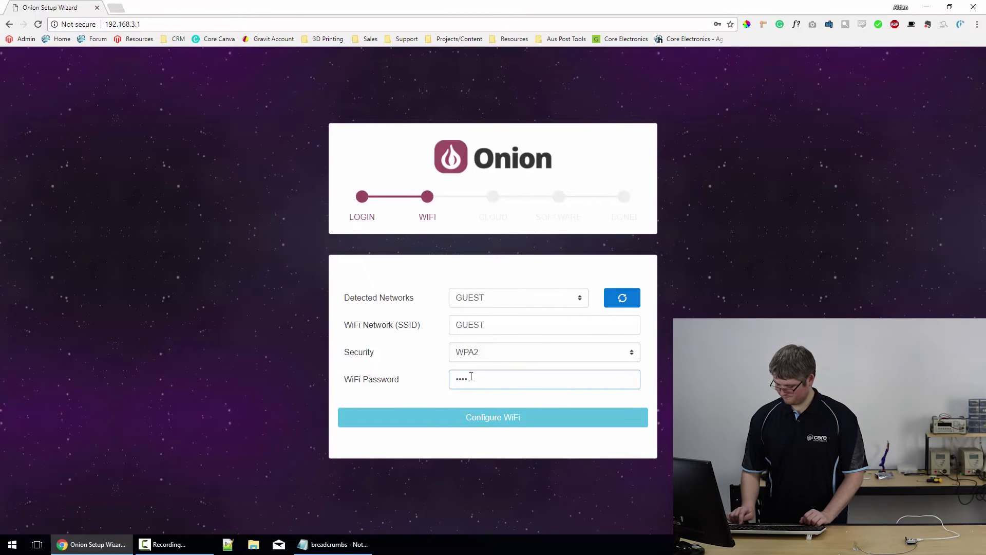
type("•••••••")
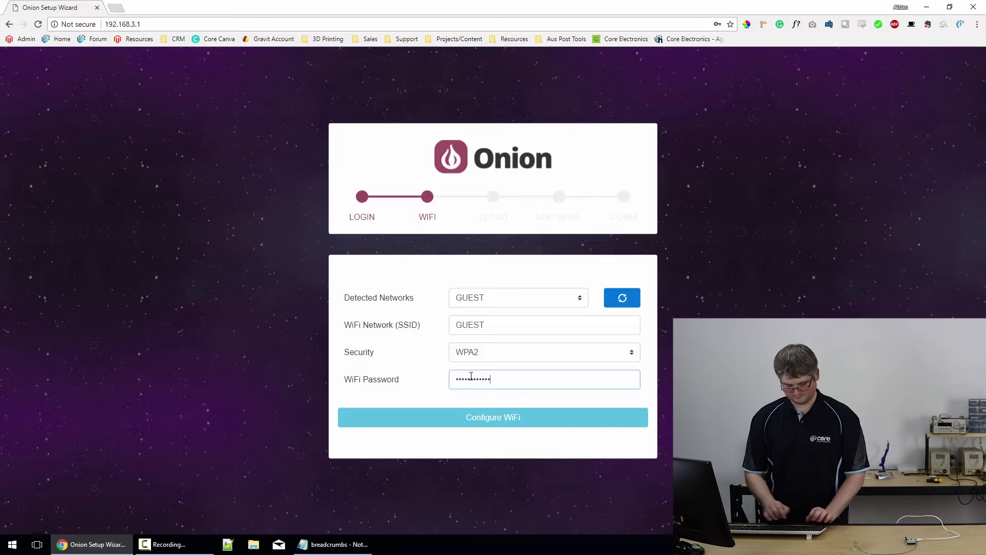
type("•")
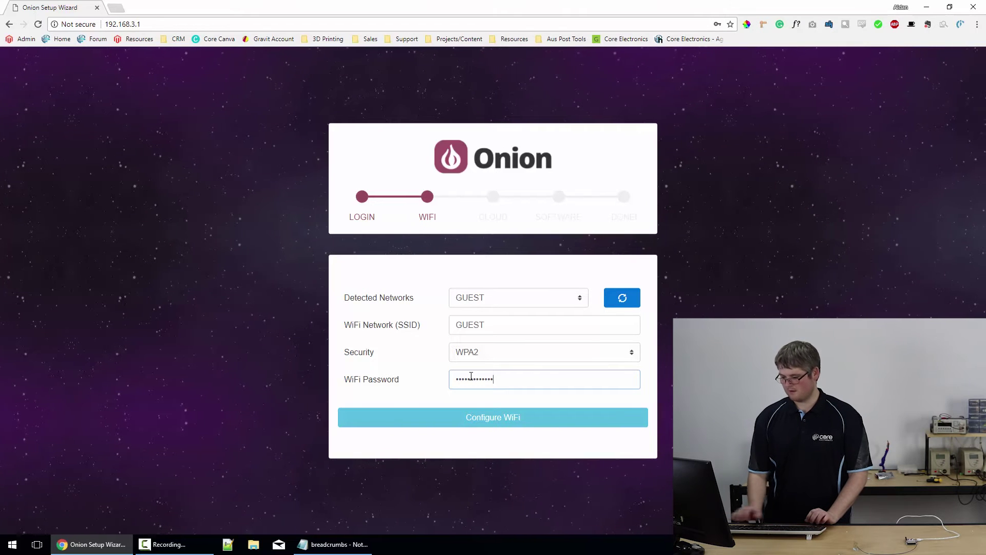
left_click(515, 421)
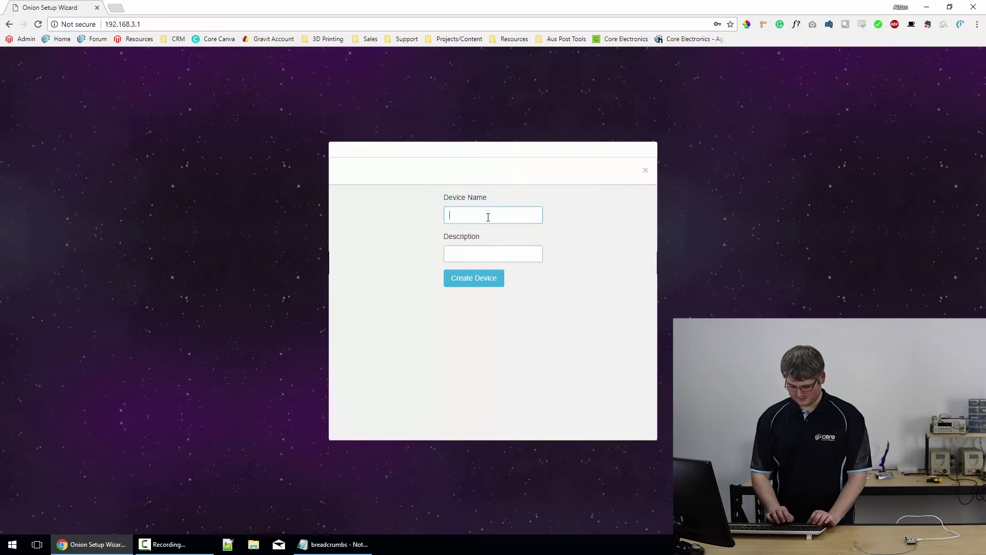
type("Video")
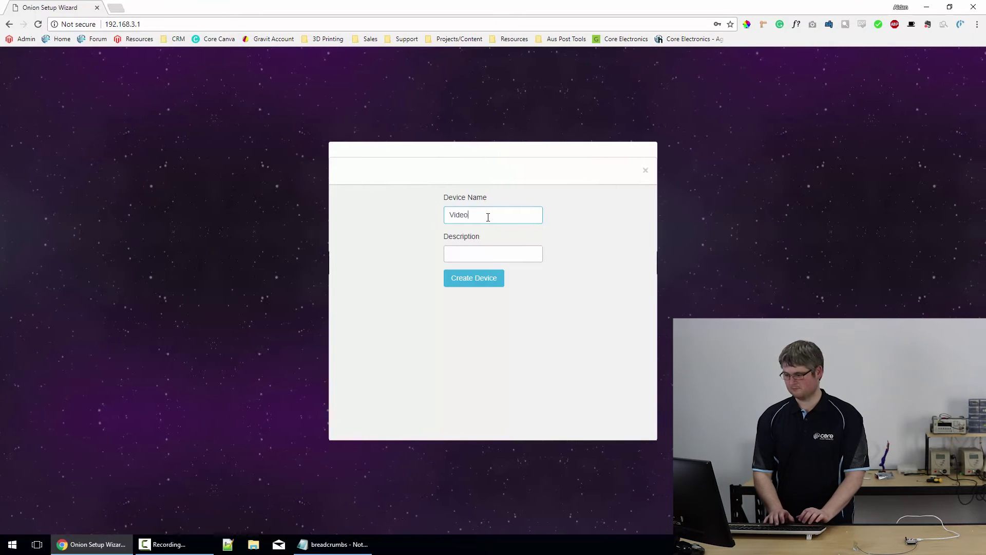
type("-Omega")
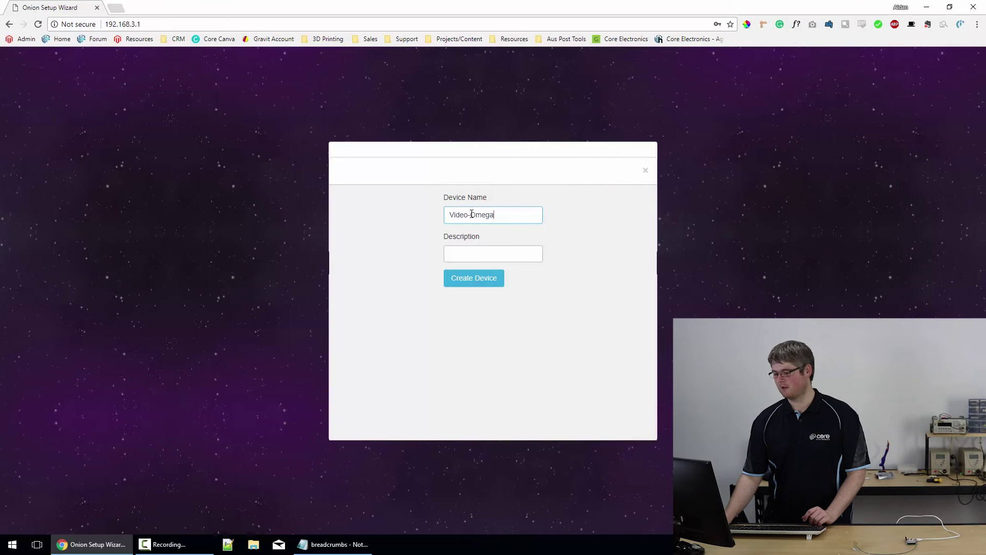
key("Left")
key("Left")
key("Left")
key("Left")
key("Left")
key("BackSpace")
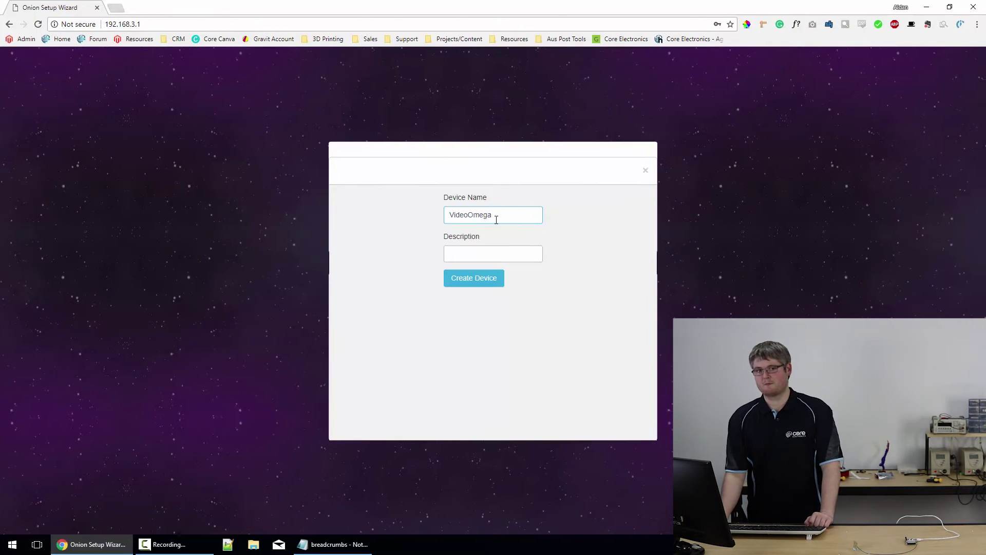
left_click(463, 255)
type("Video tu")
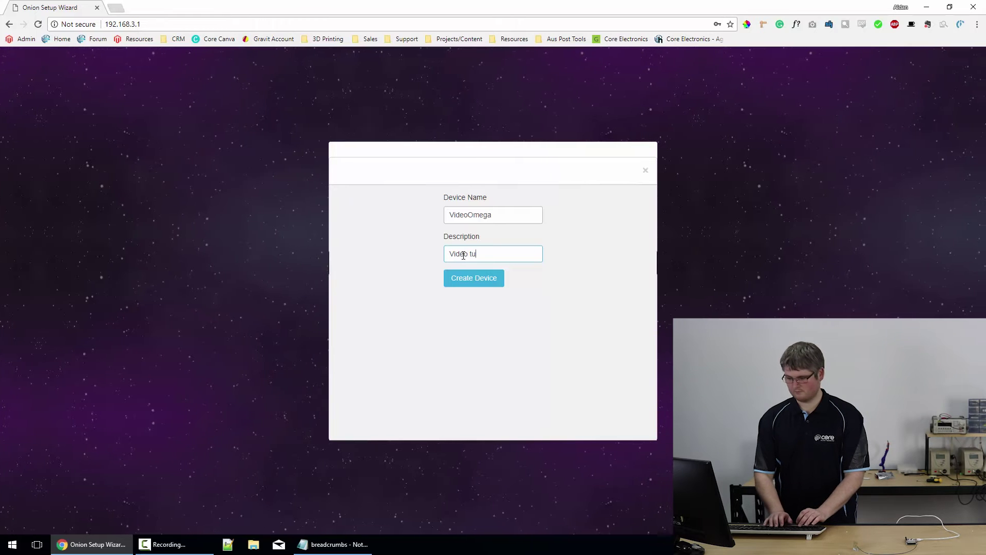
type("torial ")
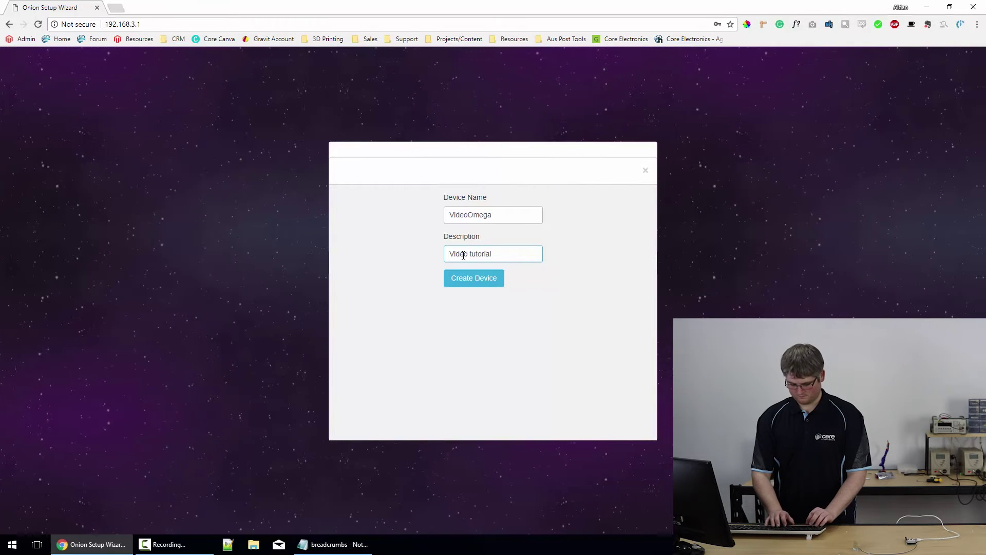
type("omega2pl")
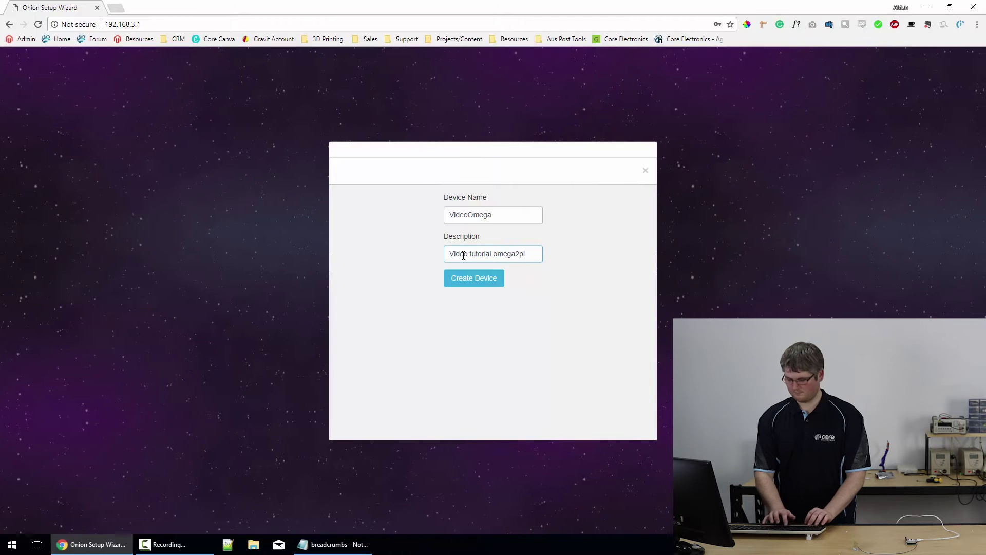
type("us")
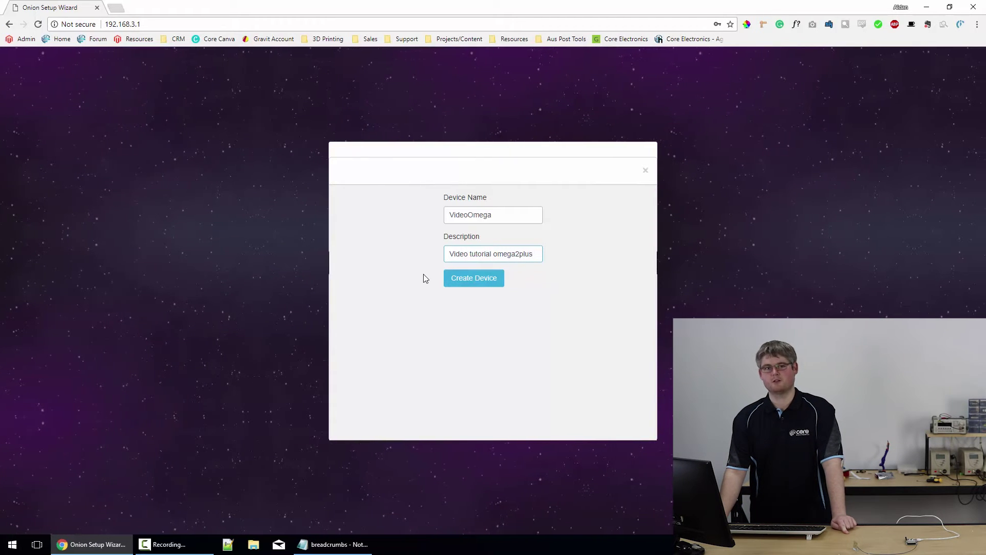
left_click(475, 282)
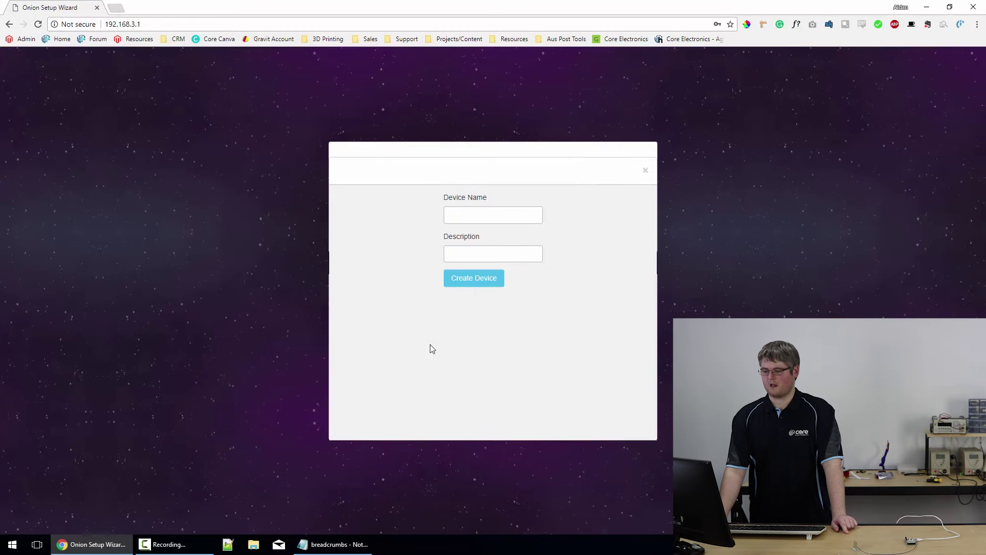
- Create a cloud device named 'tutorialomega' with the description 'videotutorialomegaplus'
left_click(468, 211)
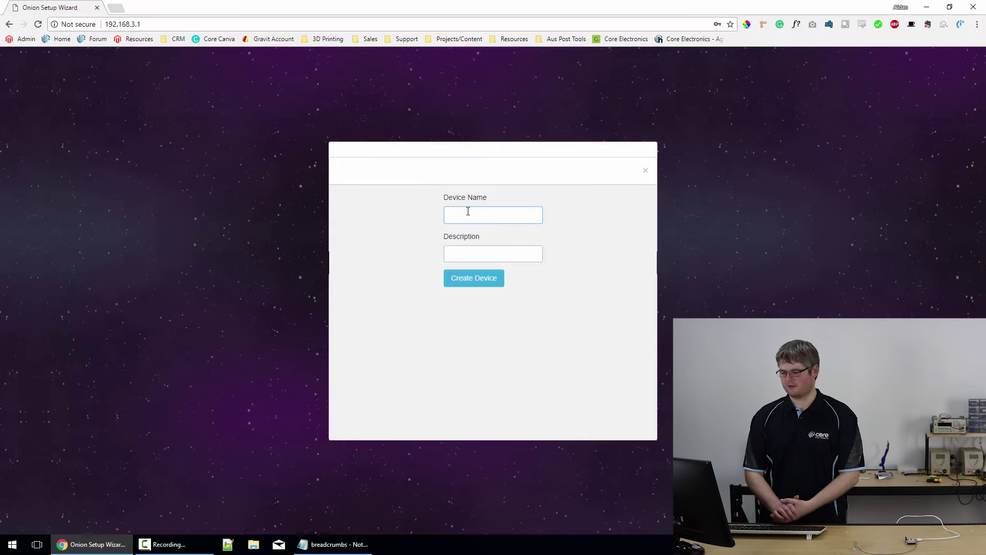
type("omega")
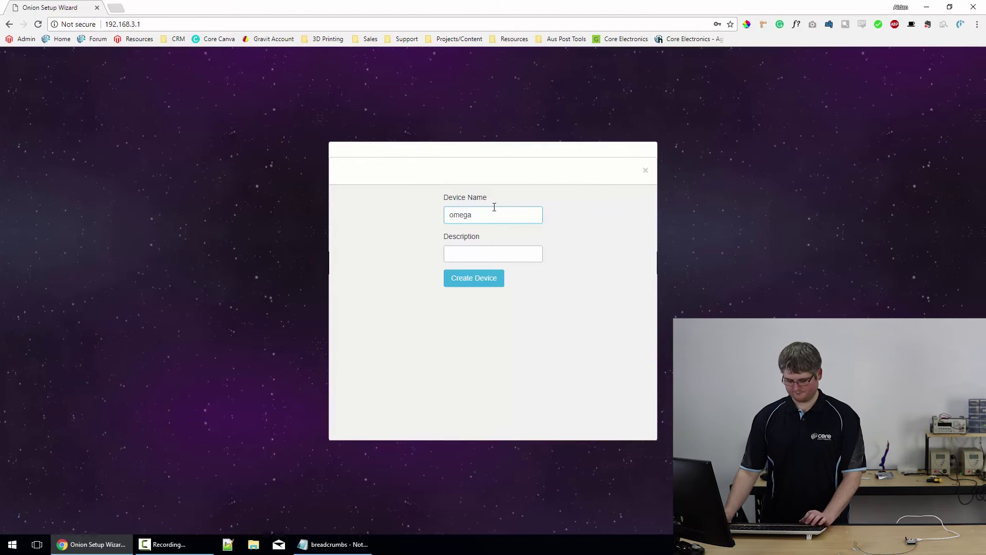
key("BackSpace")
key("BackSpace")
key("BackSpace")
key("BackSpace")
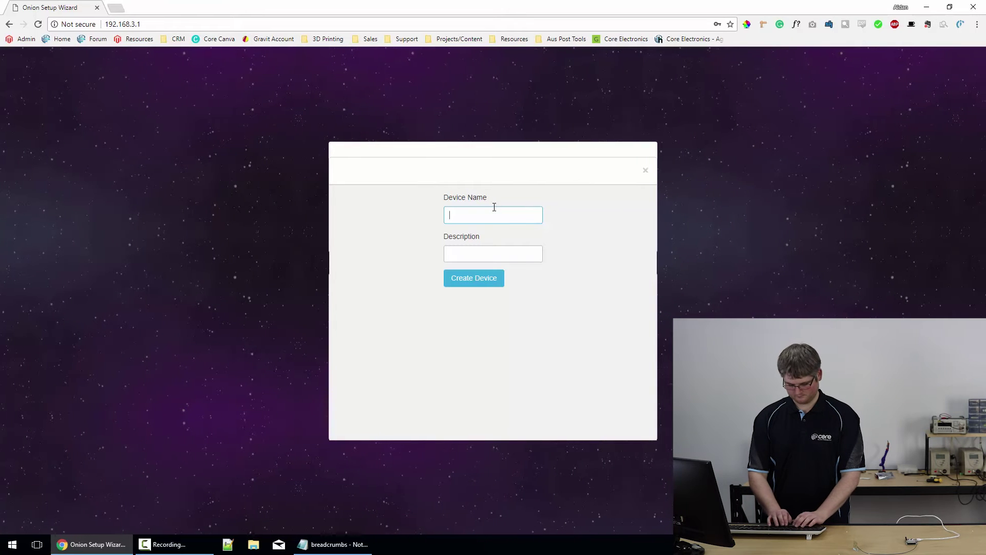
type("tutori")
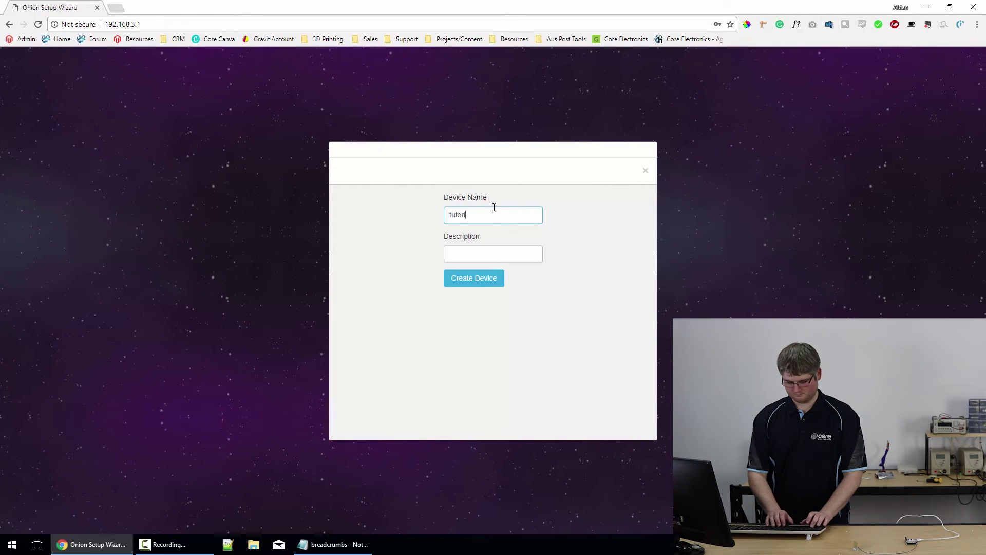
type("alomega")
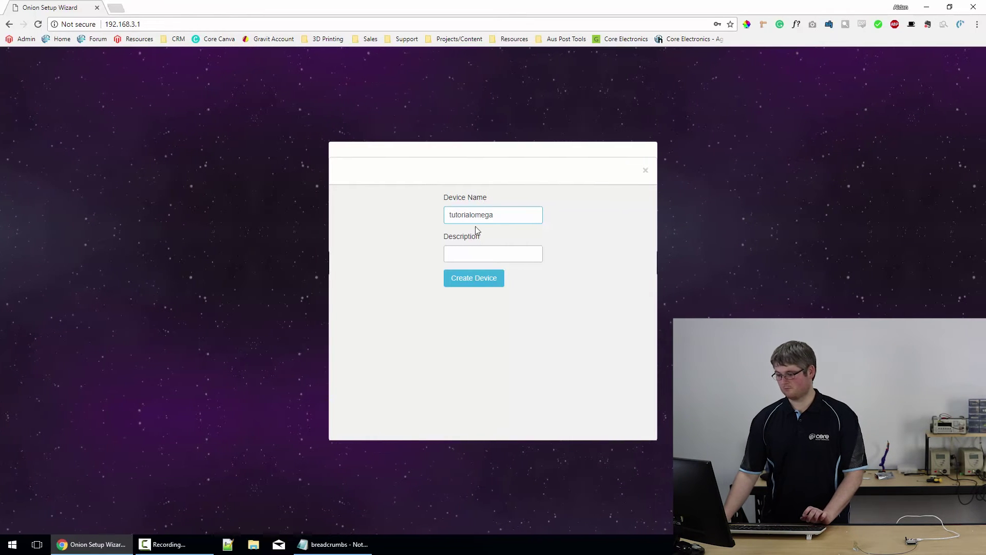
left_click(458, 255)
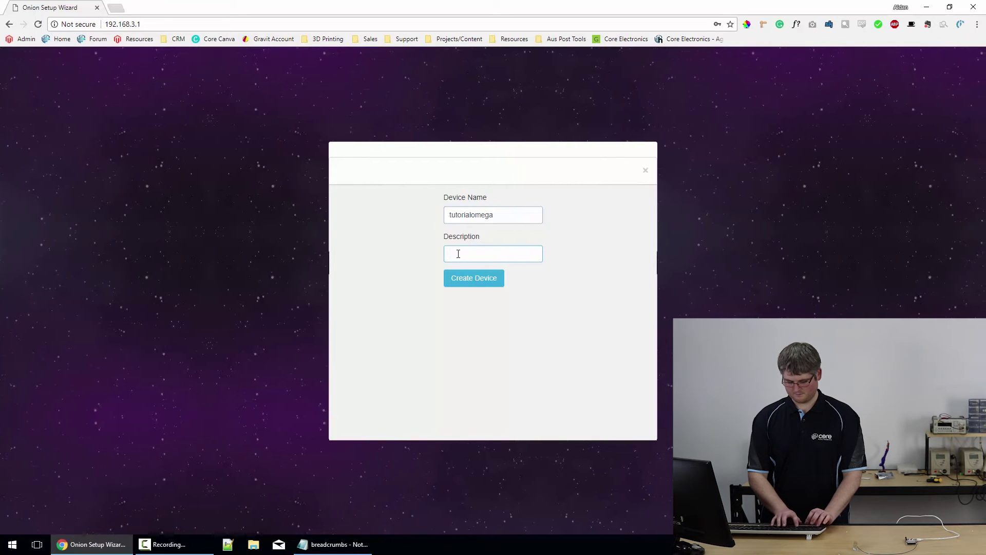
type("video")
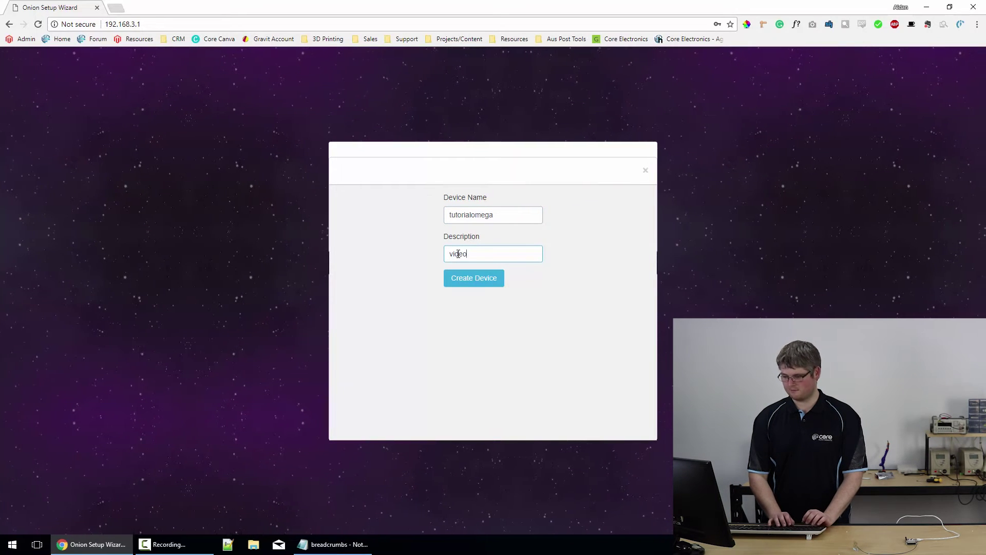
type("tutorial")
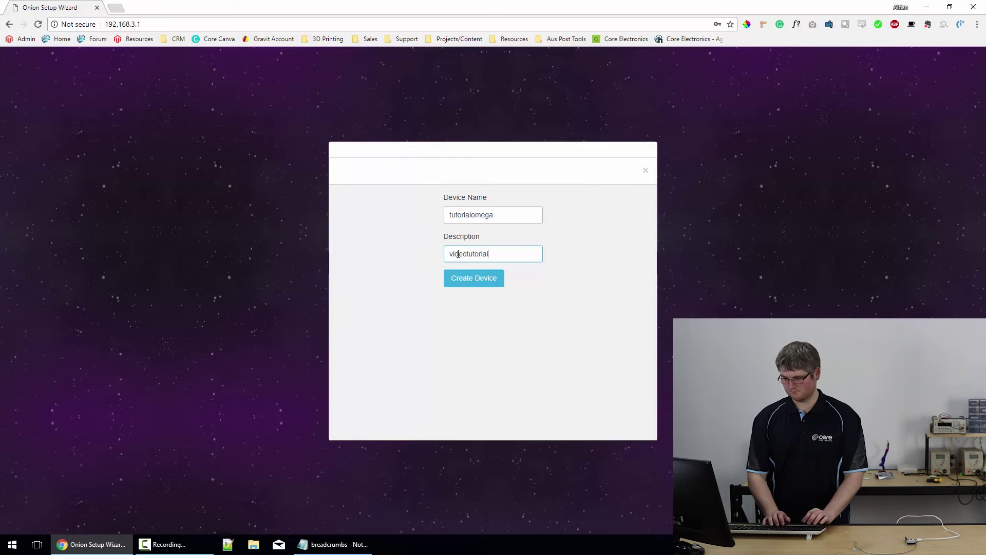
type("omegaplus")
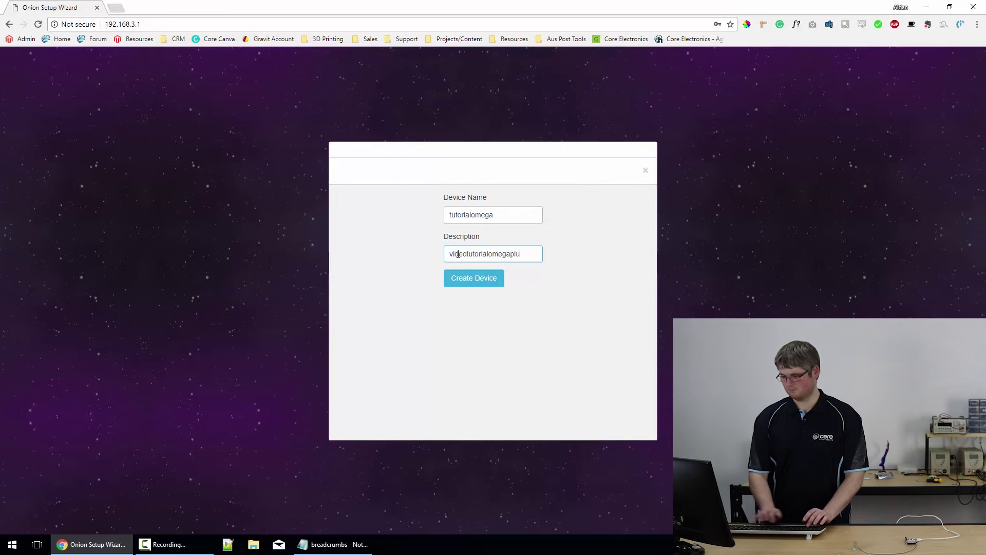
left_click(484, 280)
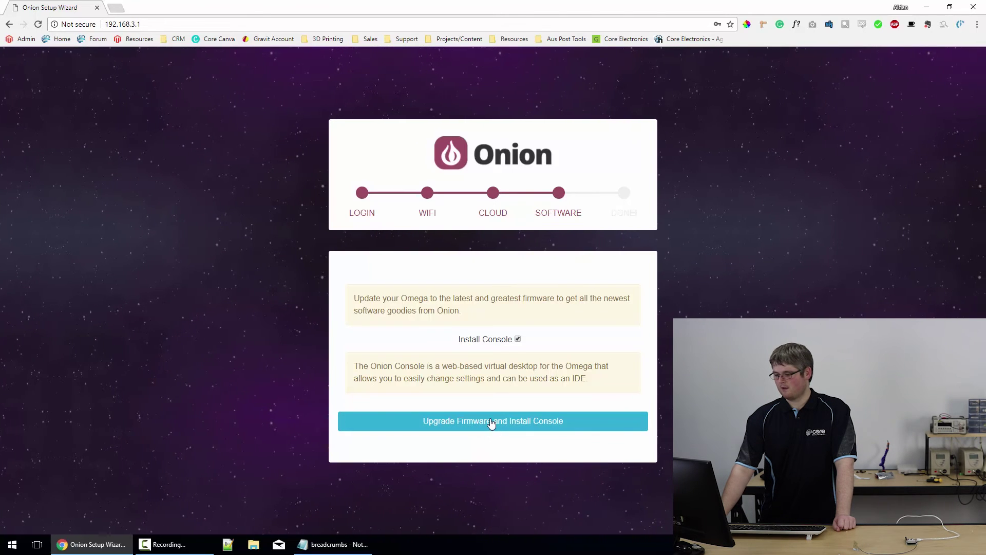
- Upgrade the Omega firmware and install the Onion Console
left_click(492, 421)
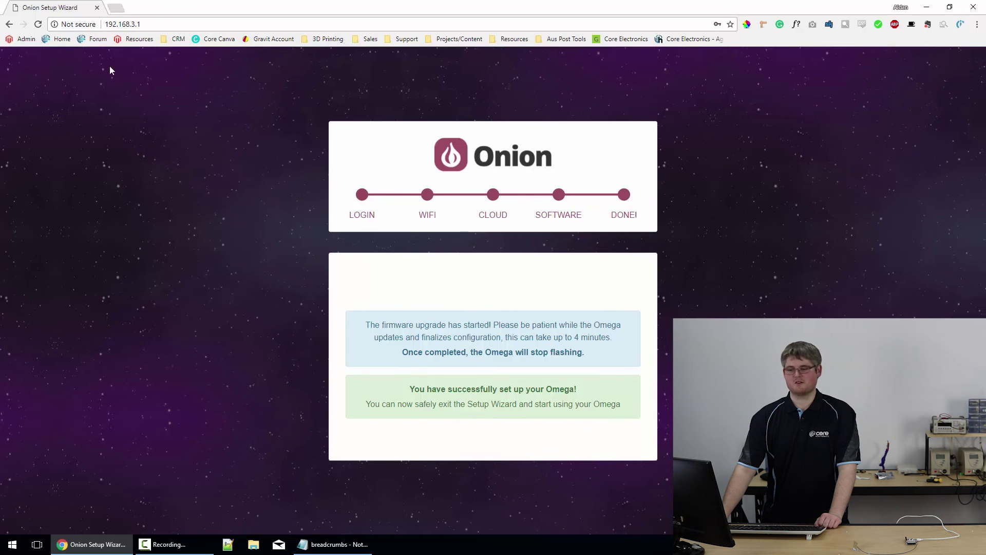
- Reload 192.168.3.1 after rejoining the Omega-AFD3 network, bringing up the Onion Console
left_click(38, 25)
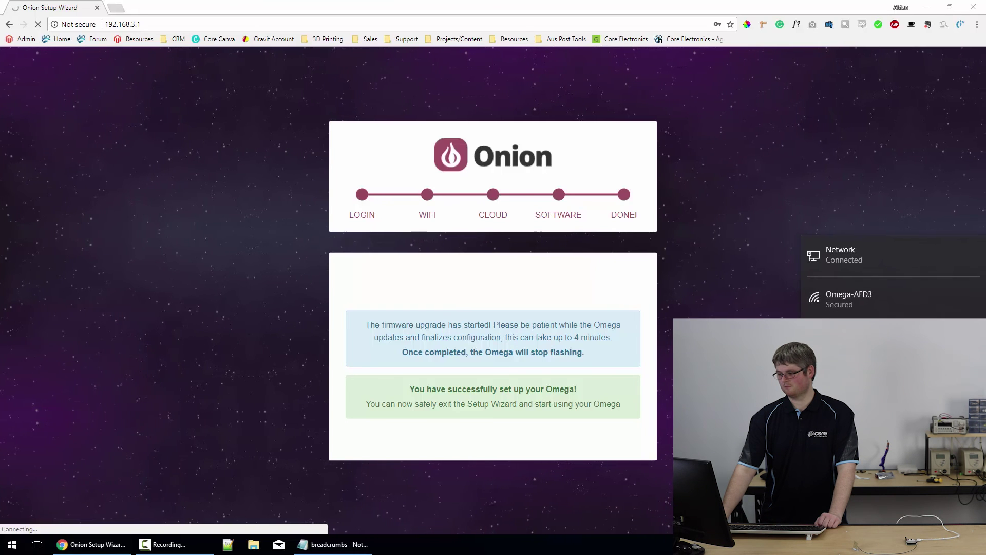
left_click(848, 296)
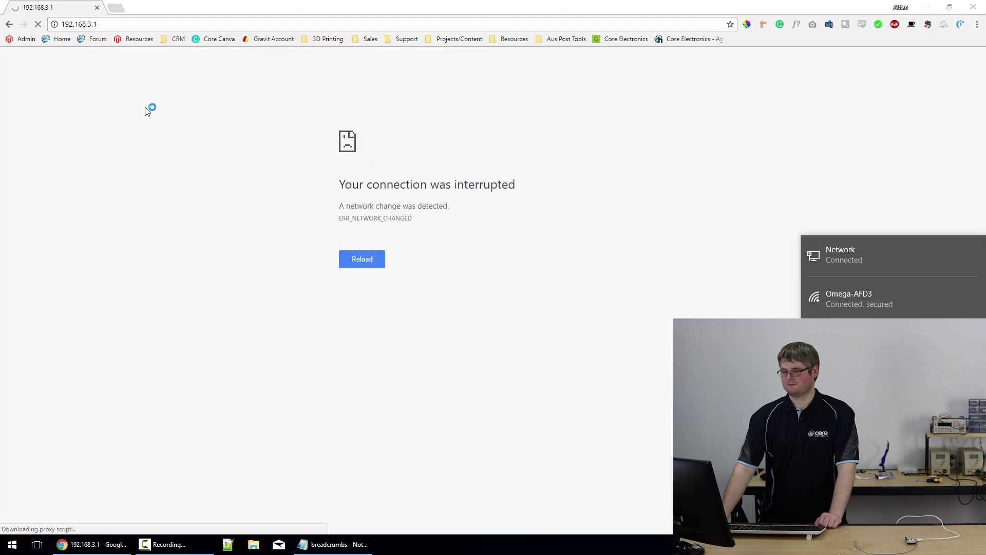
left_click(146, 110)
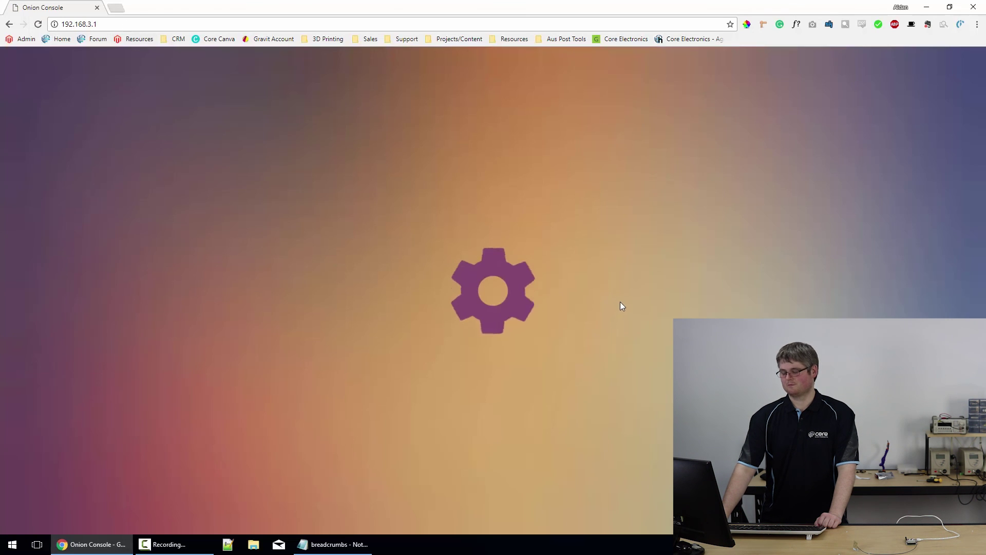
- Sign in to Onion Console with the device's username and password
type("root")
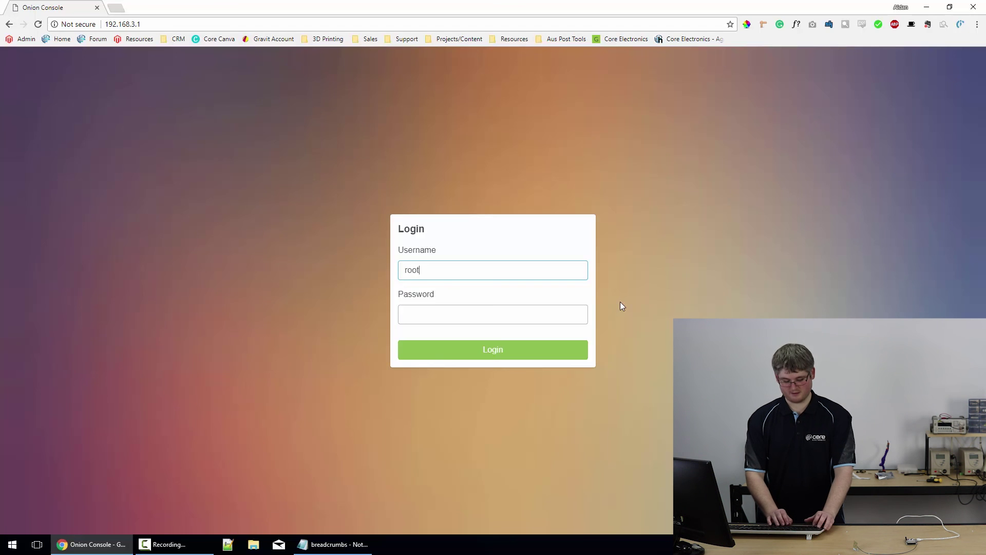
key("Tab")
type("on")
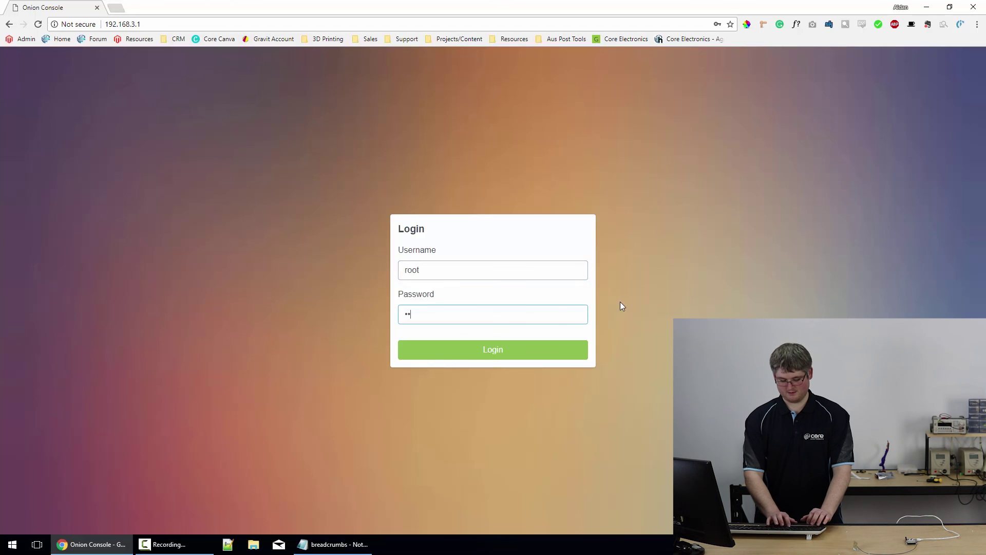
type("ioneer")
key("Return")
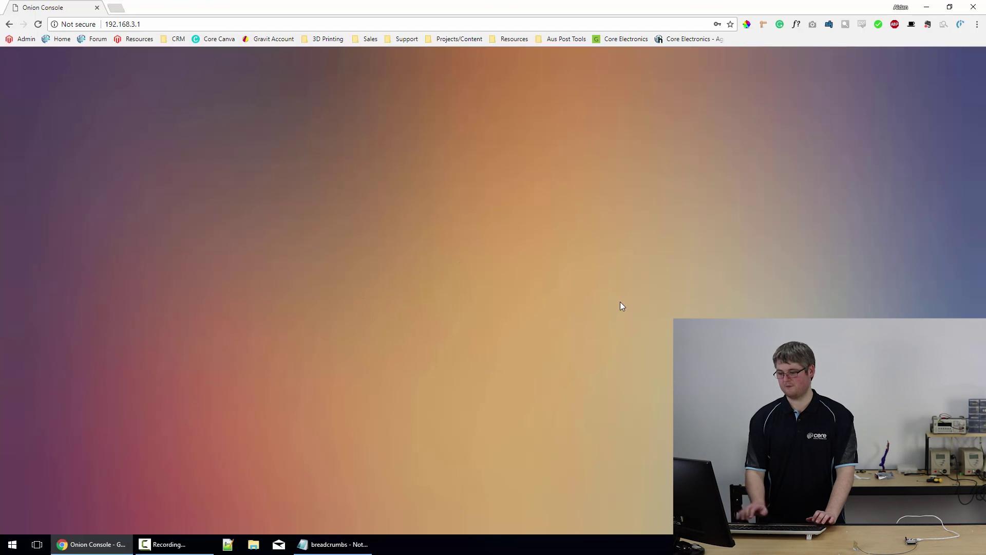